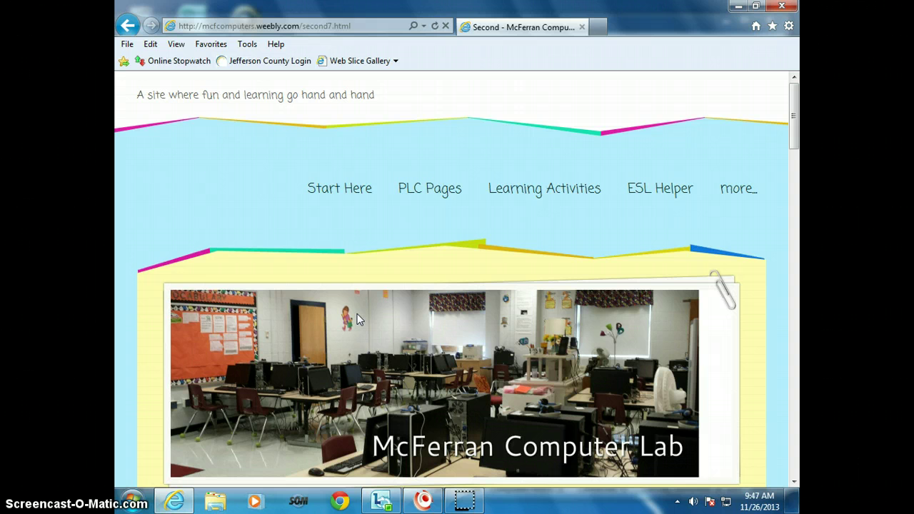
Clear the browser, AB Tutor Control and Lync windows off the desktop and open Microsoft Word 2010.
click(416, 389)
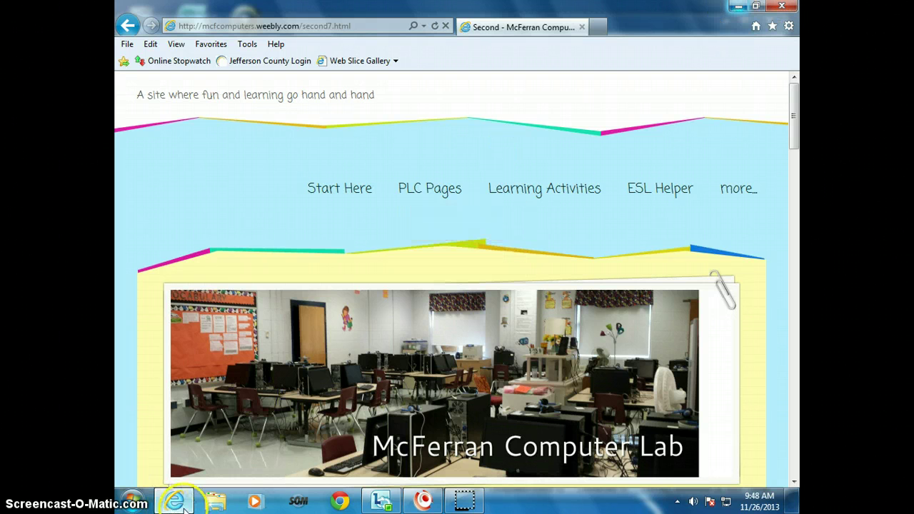
mouse_move(660, 188)
click(738, 6)
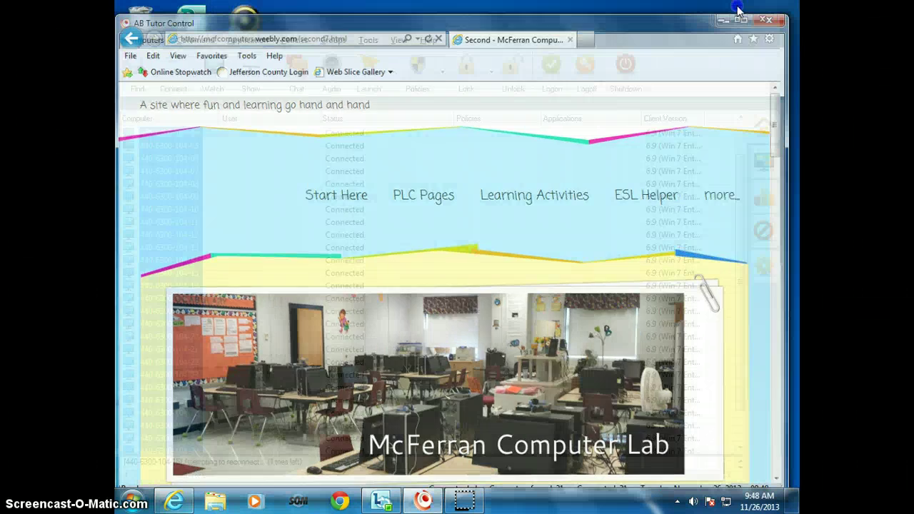
click(726, 21)
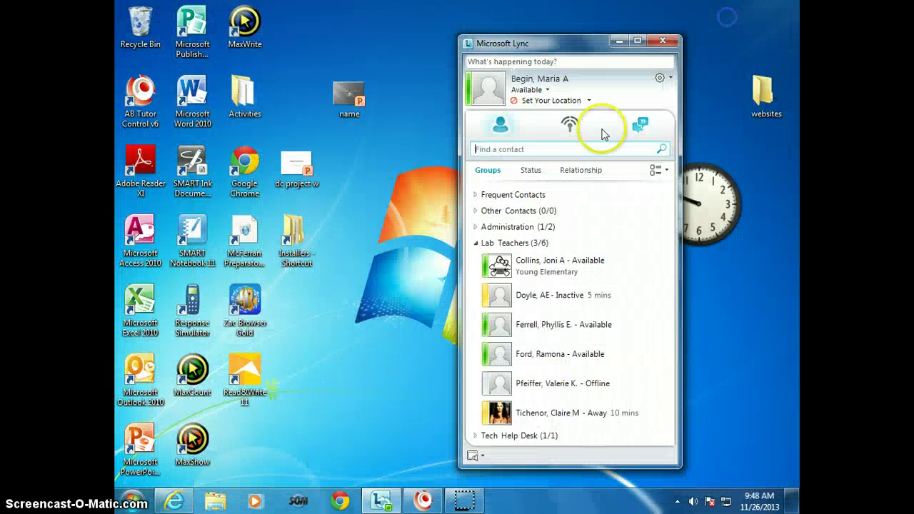
click(662, 43)
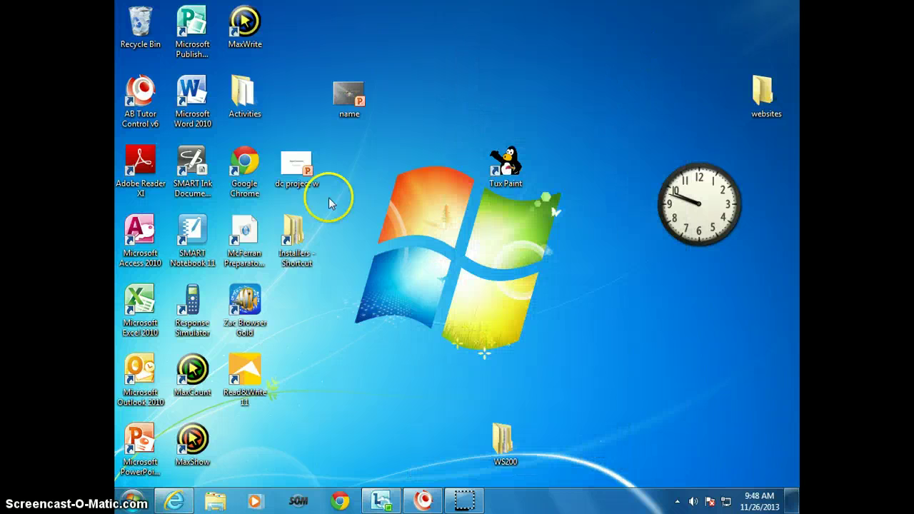
double_click(191, 107)
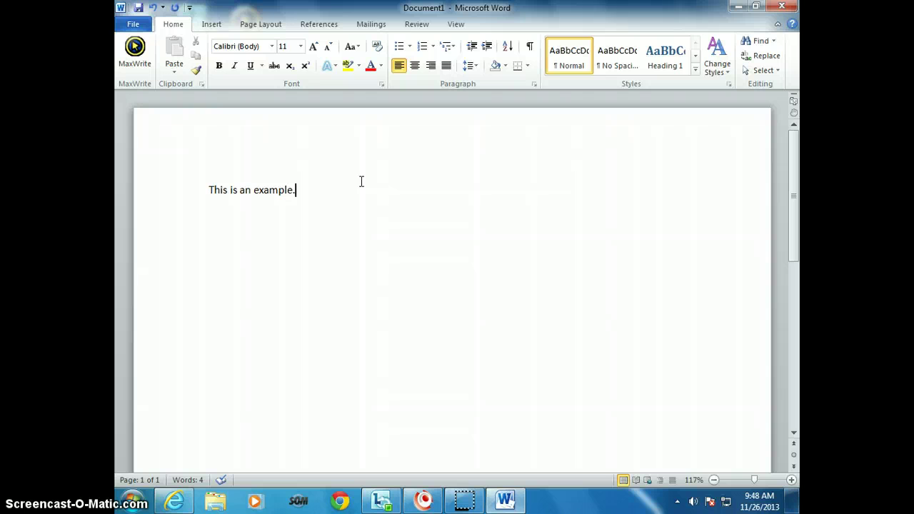
Select the whole sentence "This is an example." in the document.
click(329, 179)
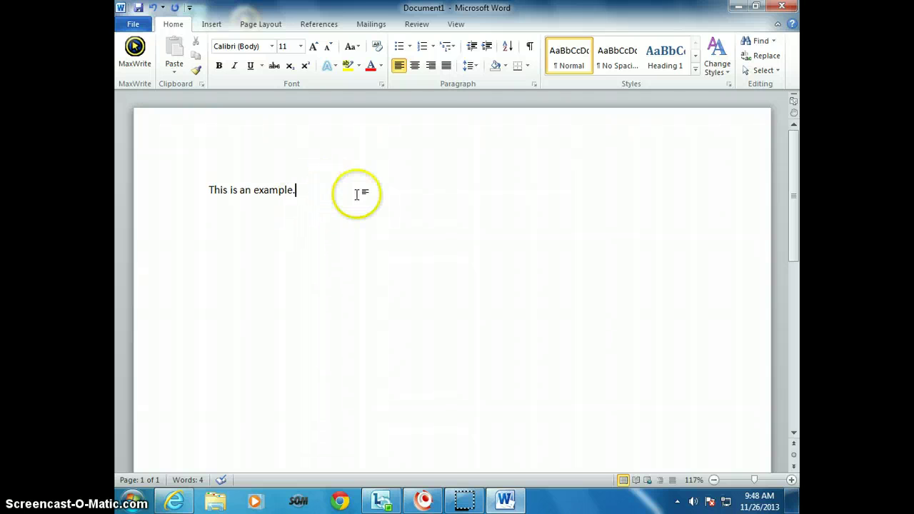
click(296, 189)
drag(295, 189, 215, 189)
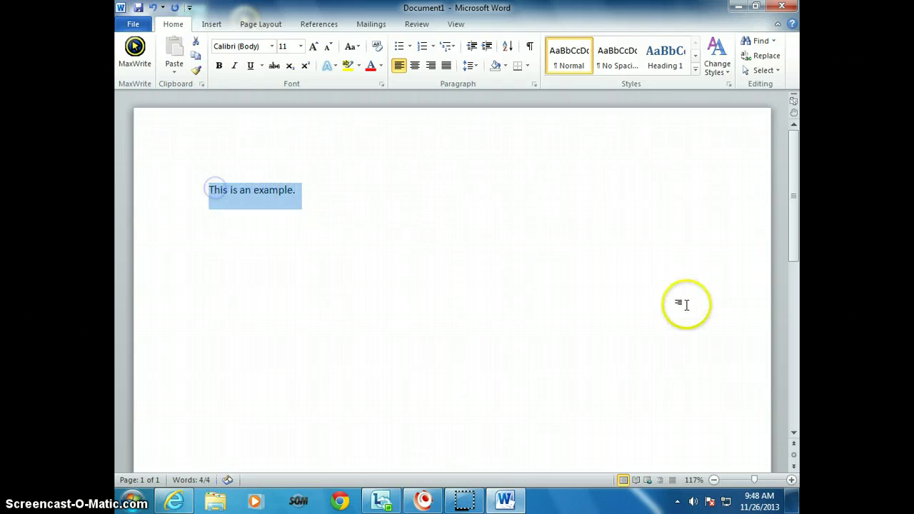
click(340, 234)
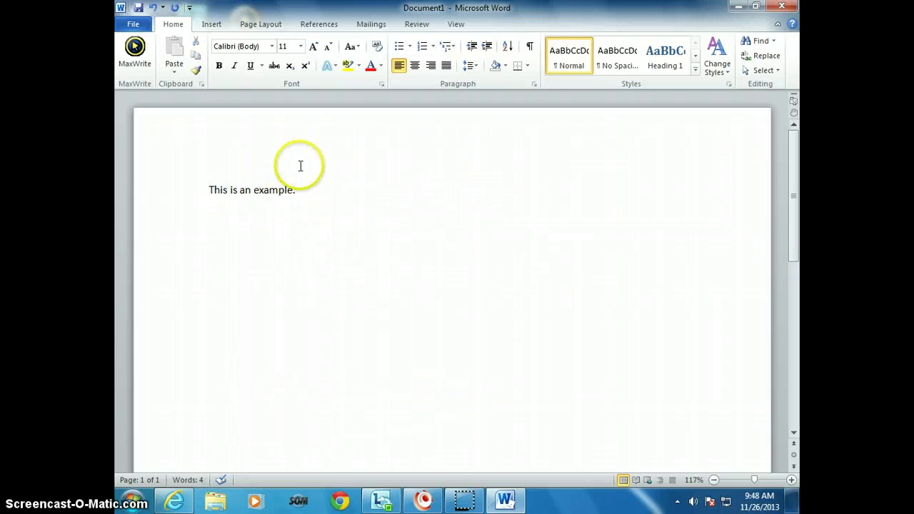
drag(293, 190, 214, 190)
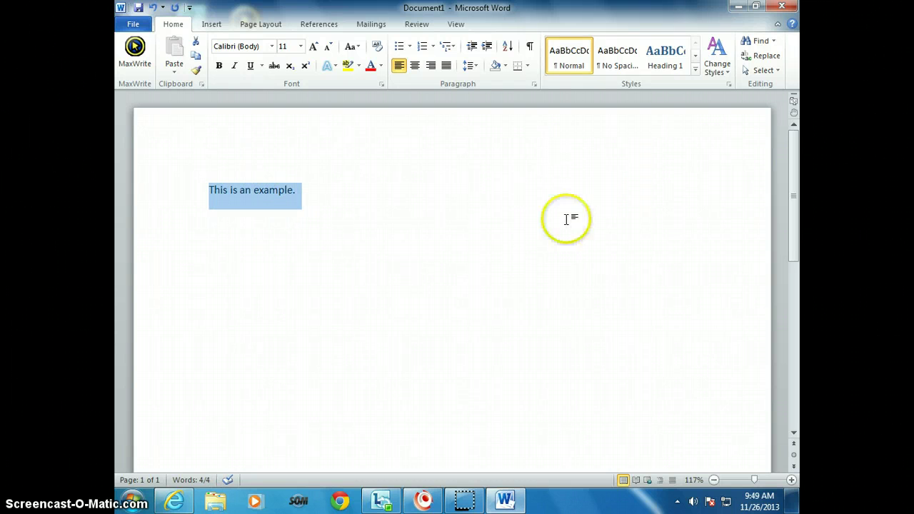
Examine the command sets for inserting, page layout, references, mailings, reviewing and viewing, and return to the text formatting commands.
click(212, 25)
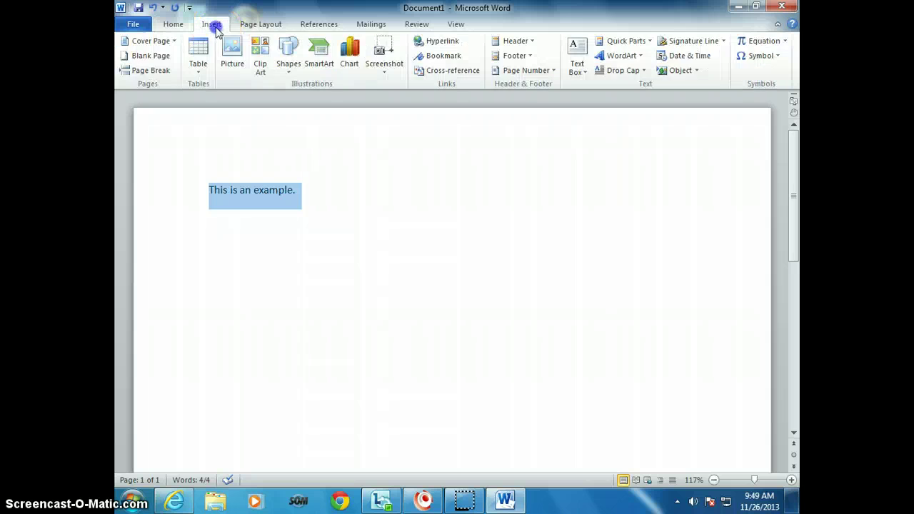
click(257, 24)
click(323, 24)
click(368, 24)
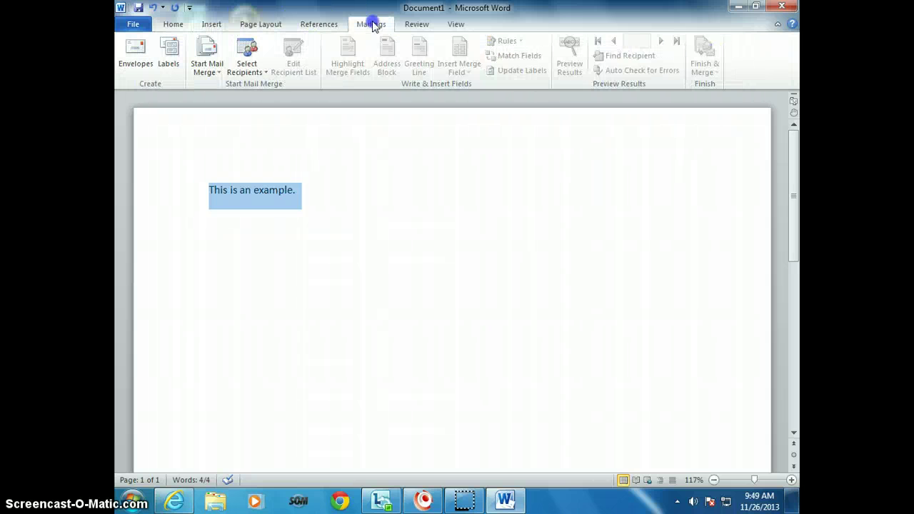
click(418, 24)
click(455, 23)
click(414, 25)
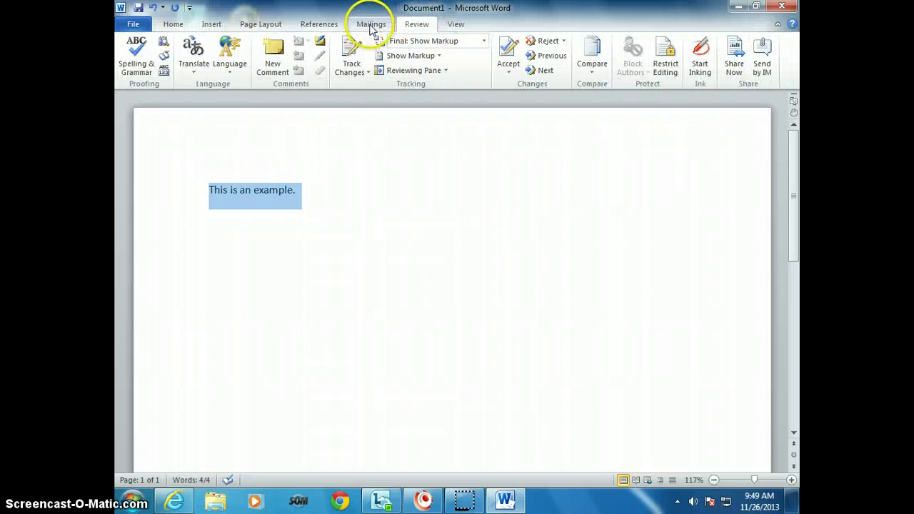
click(371, 24)
click(319, 23)
click(259, 24)
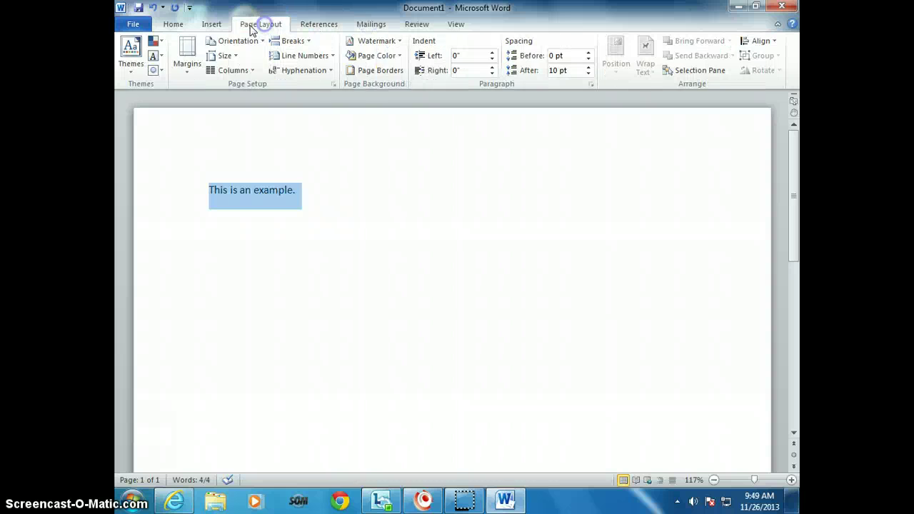
click(211, 24)
click(170, 25)
click(173, 29)
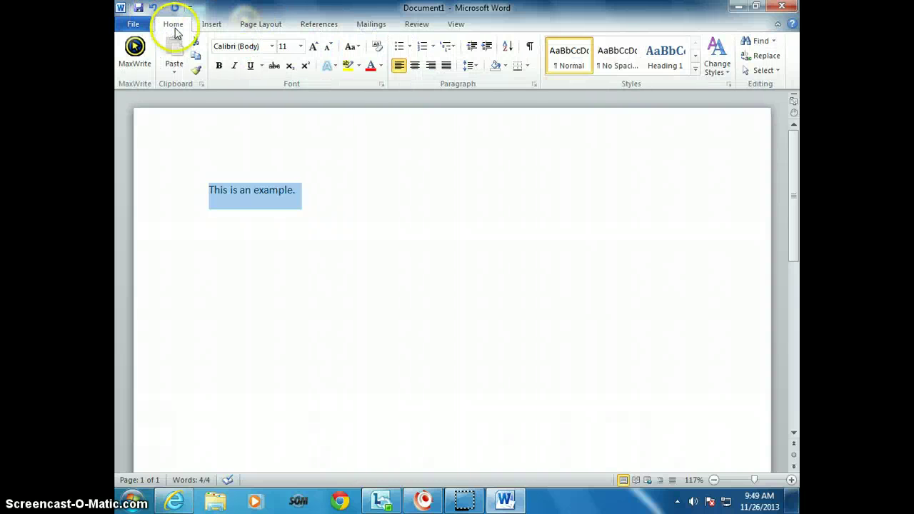
Change the selected sentence's font to Bradley Hand ITC.
click(271, 47)
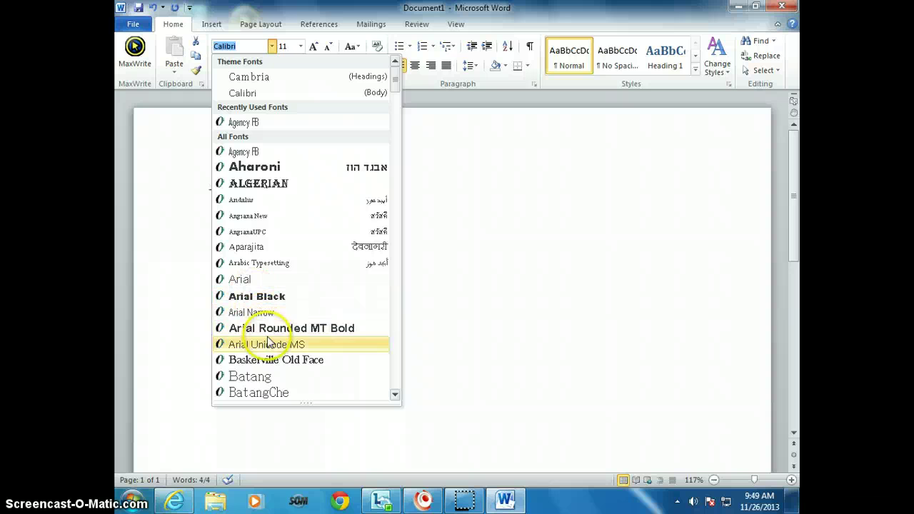
click(394, 394)
drag(394, 397, 394, 397)
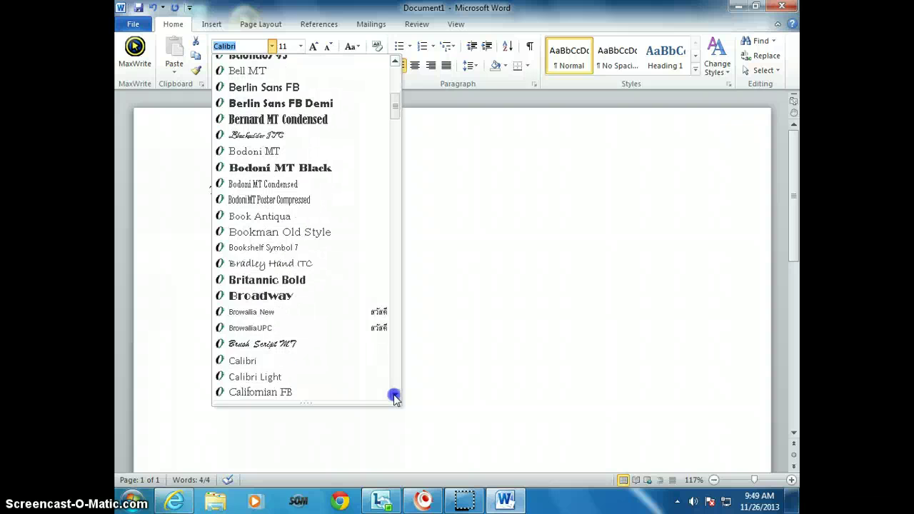
click(307, 265)
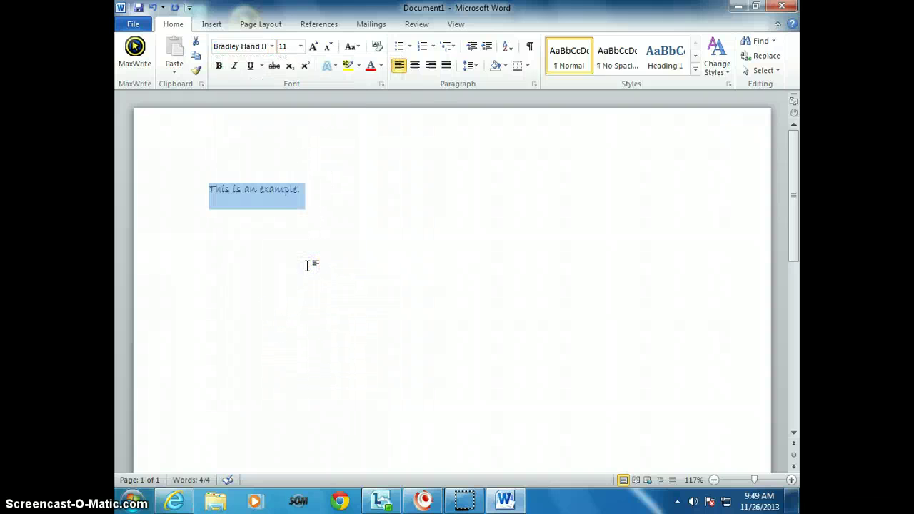
Change the sentence's font to Juice ITC.
click(272, 47)
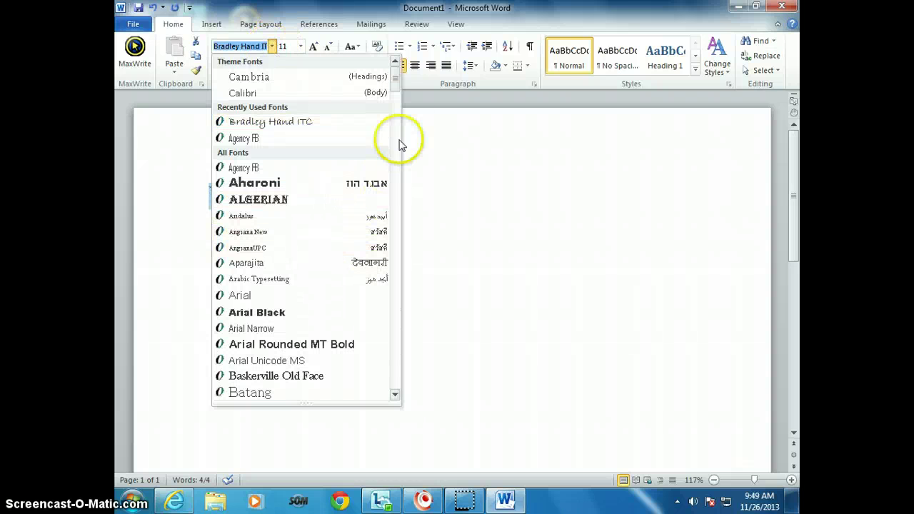
drag(395, 80, 393, 241)
click(318, 218)
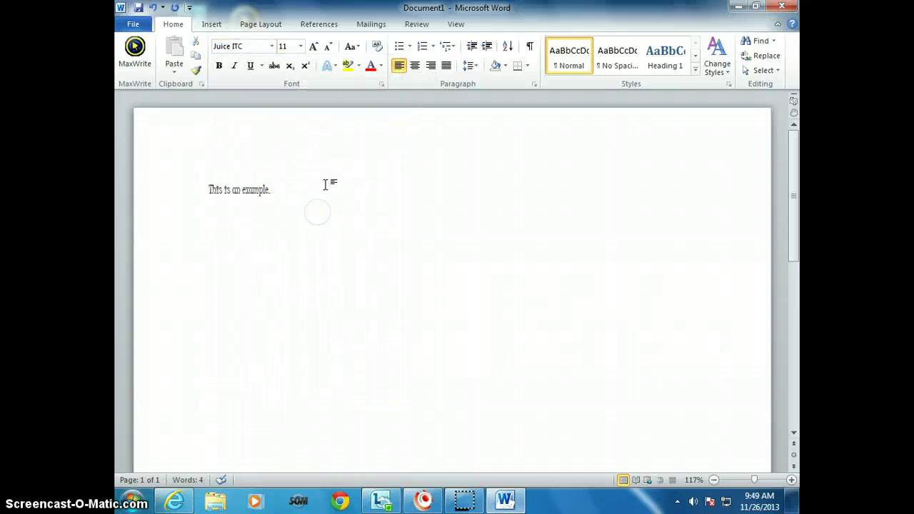
Reselect the sentence and set its font to Jokerman.
drag(273, 190, 184, 189)
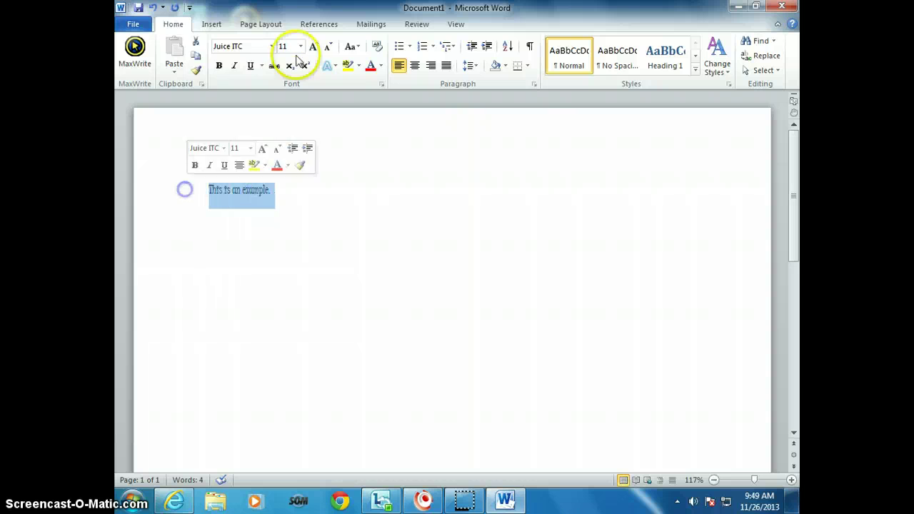
click(272, 46)
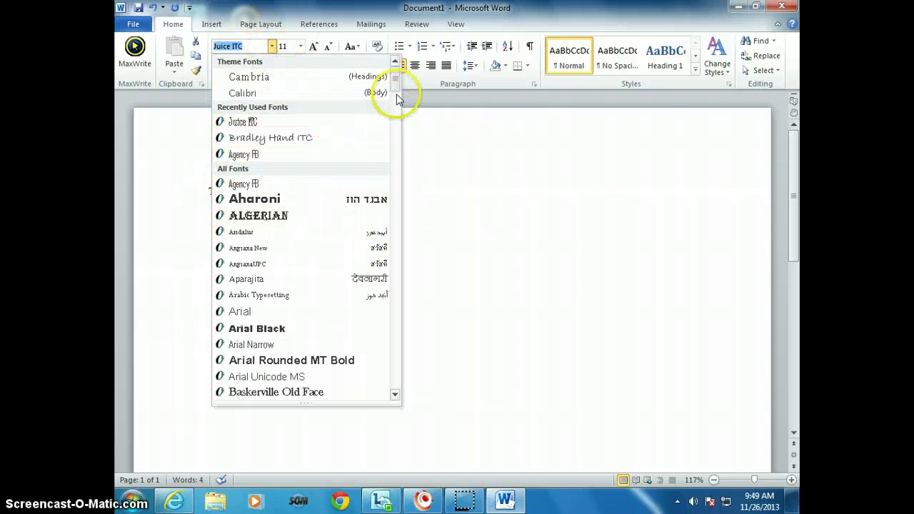
drag(397, 97, 377, 241)
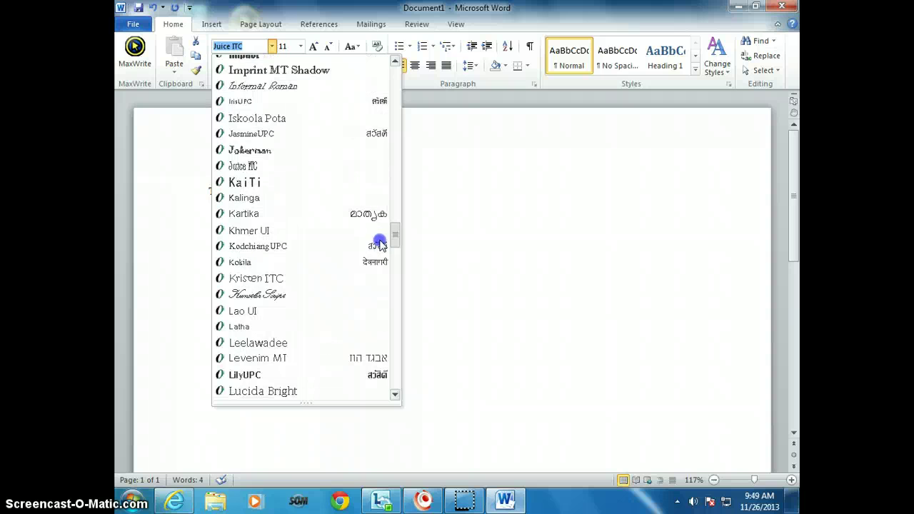
click(295, 155)
click(337, 210)
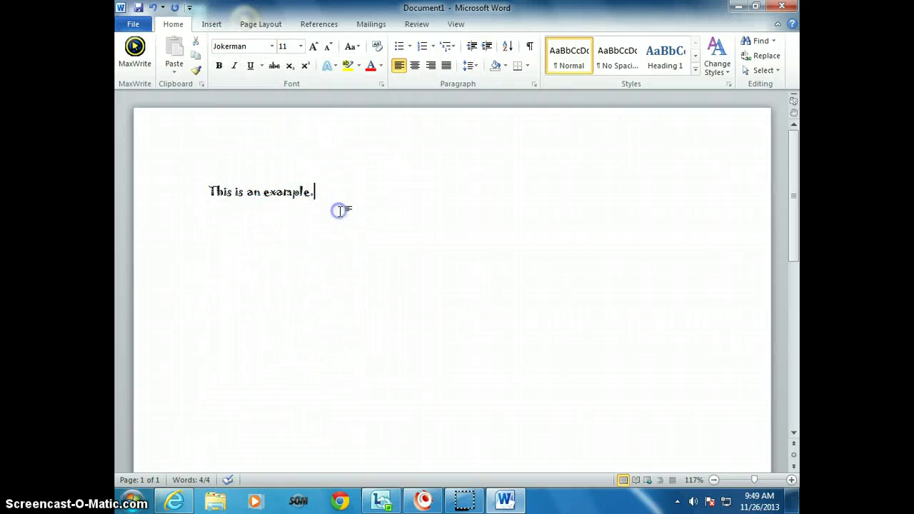
Select the sentence again and set its font size to 36.
drag(316, 192, 222, 190)
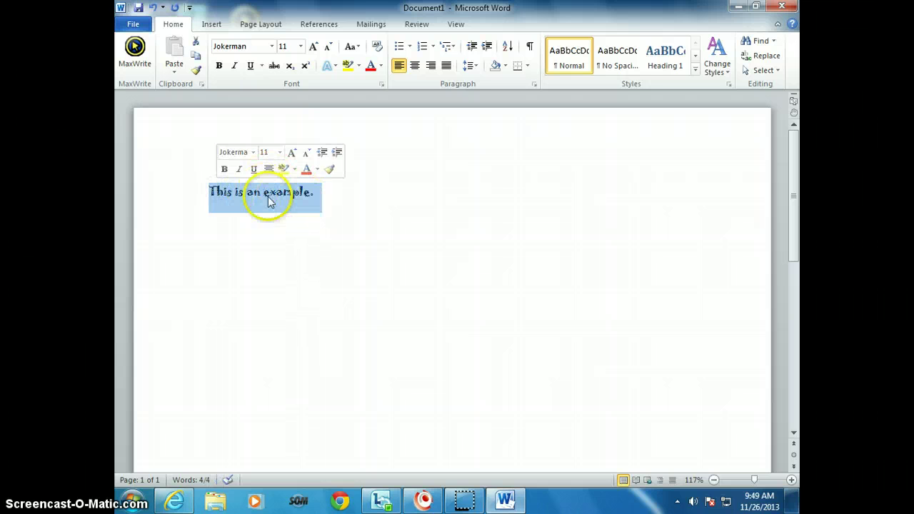
click(300, 47)
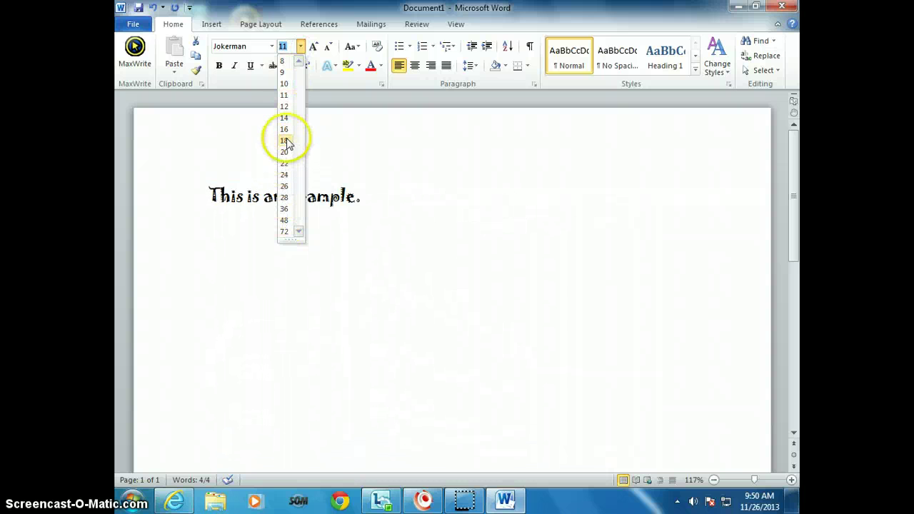
click(285, 209)
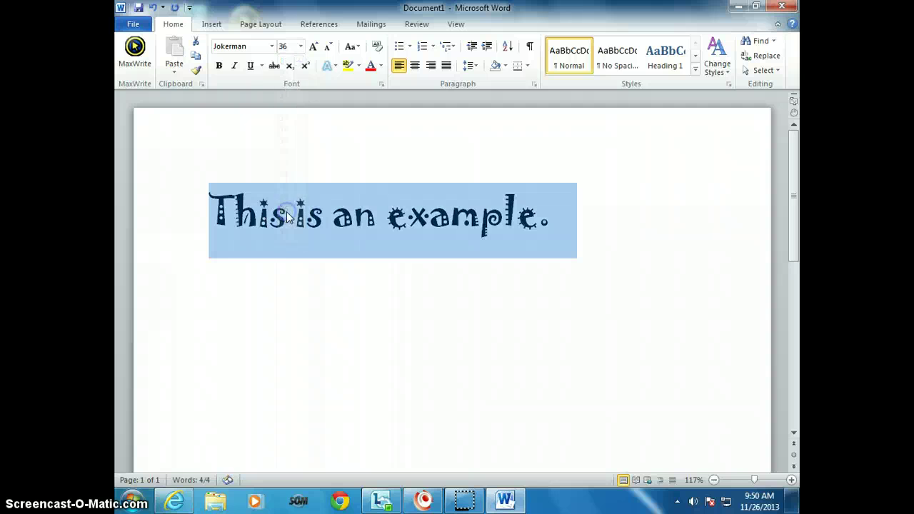
Try growing the sentence's font to 48 and shrinking it back to 36, twice in a row.
click(315, 47)
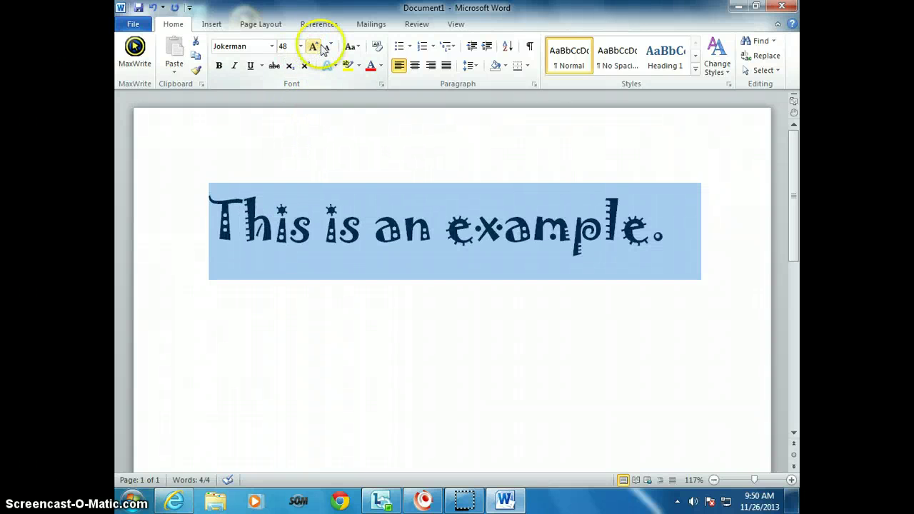
click(327, 49)
click(313, 48)
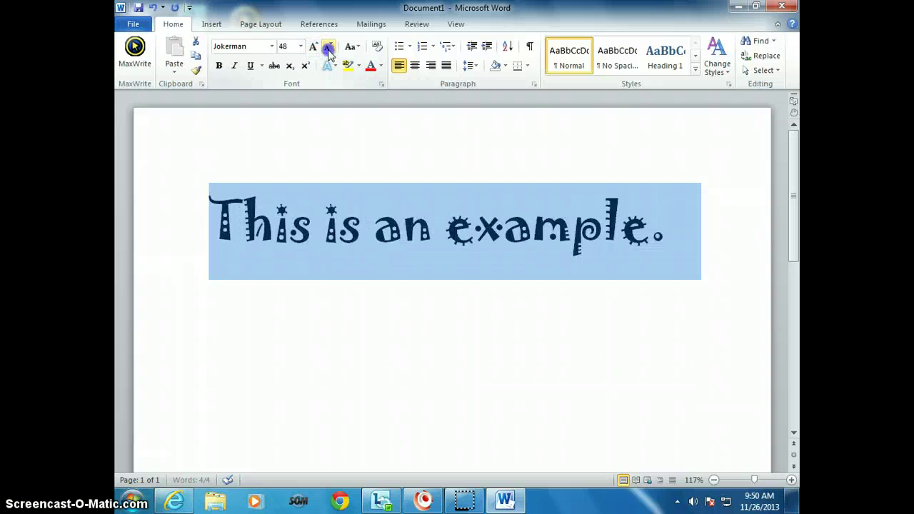
click(328, 48)
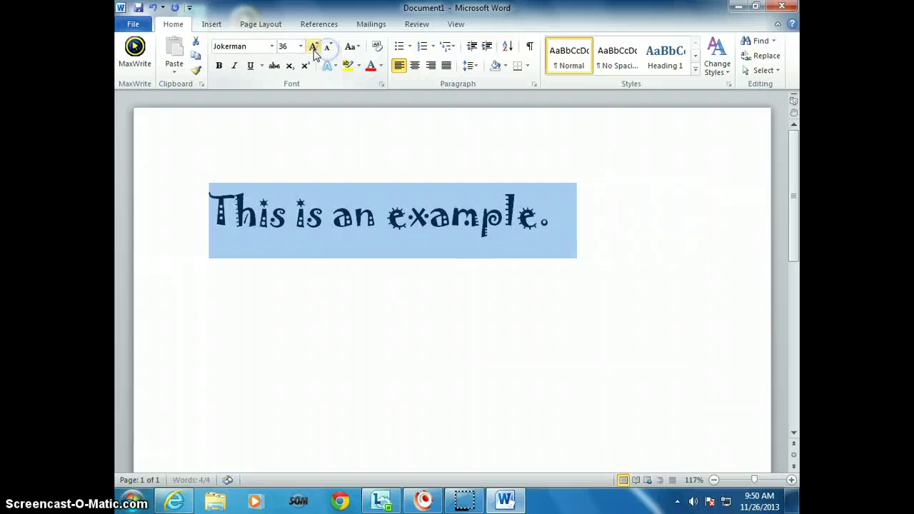
Try the uppercase and lowercase conversions on the selected sentence and return it to sentence case.
click(353, 47)
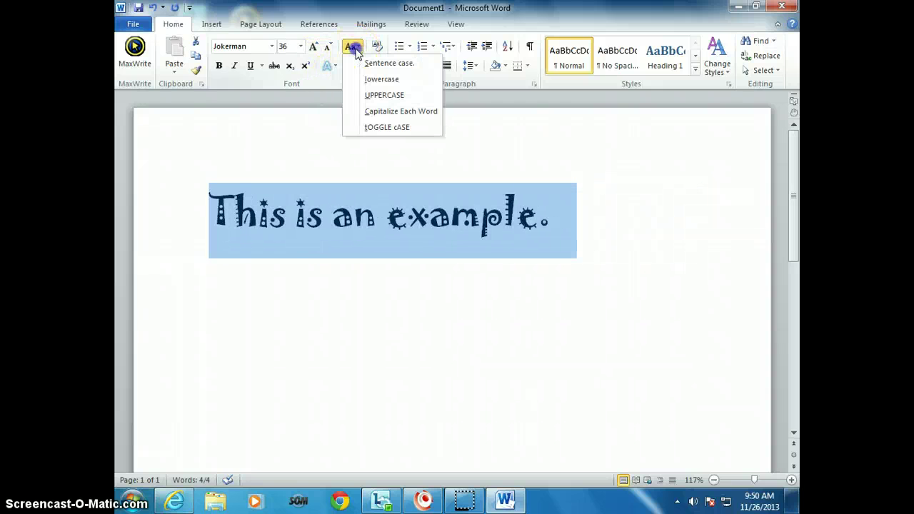
click(377, 95)
click(353, 48)
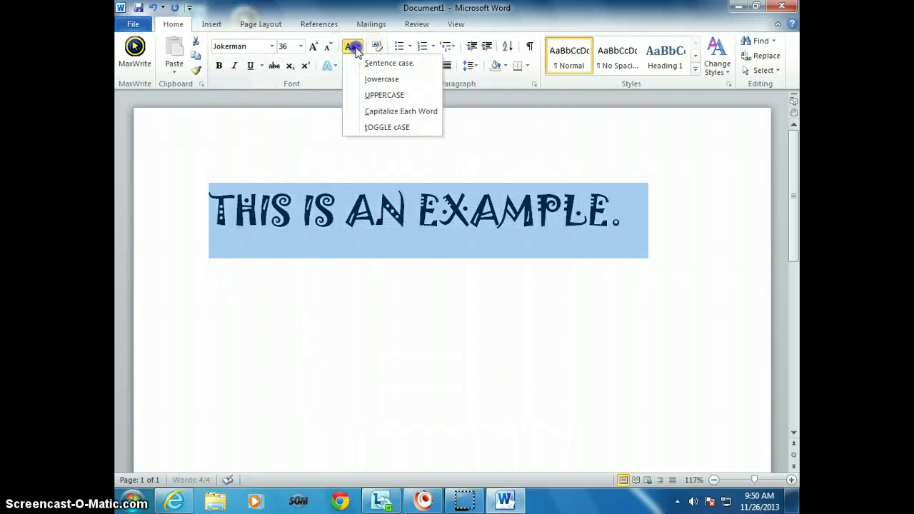
click(378, 79)
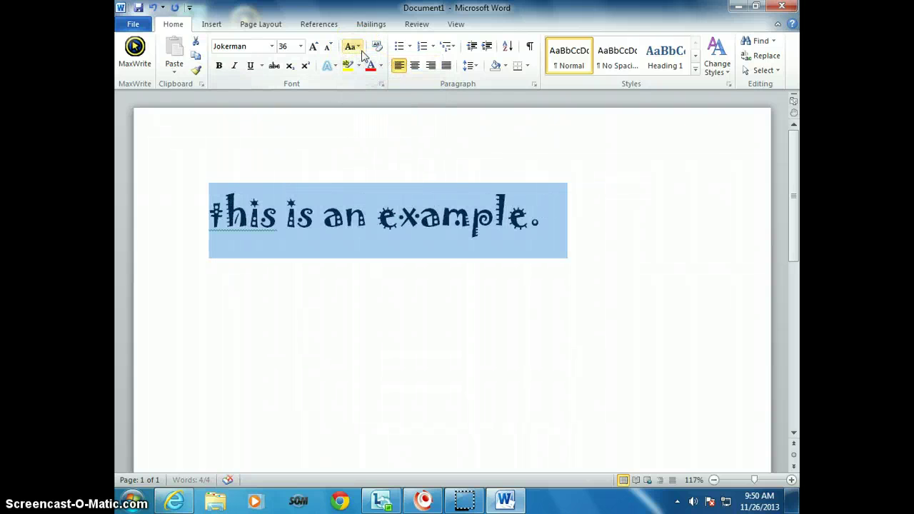
click(357, 50)
click(389, 63)
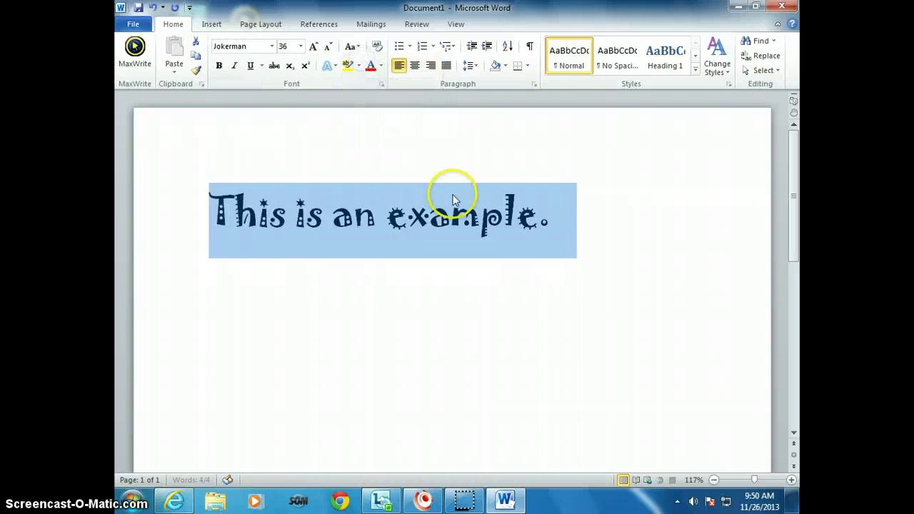
Apply toggle case to the selected sentence and convert it with the Sentence case option.
click(351, 46)
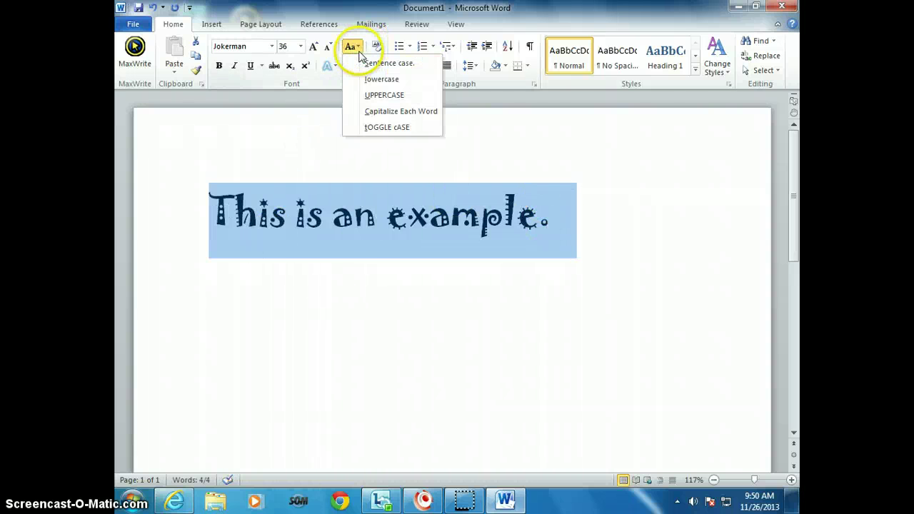
click(388, 127)
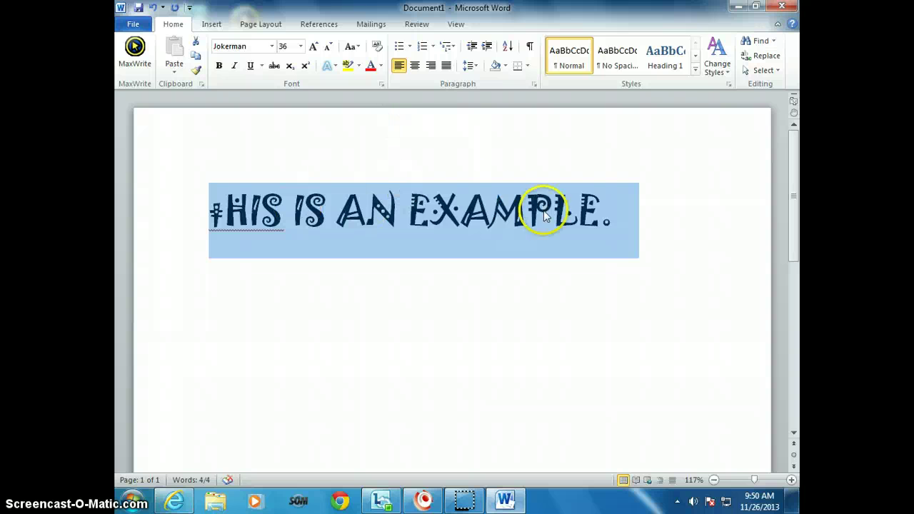
click(355, 47)
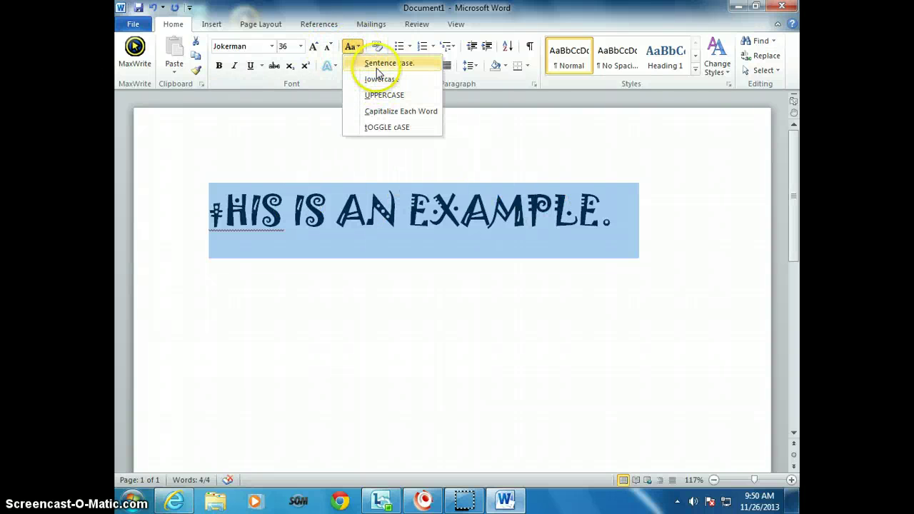
click(376, 65)
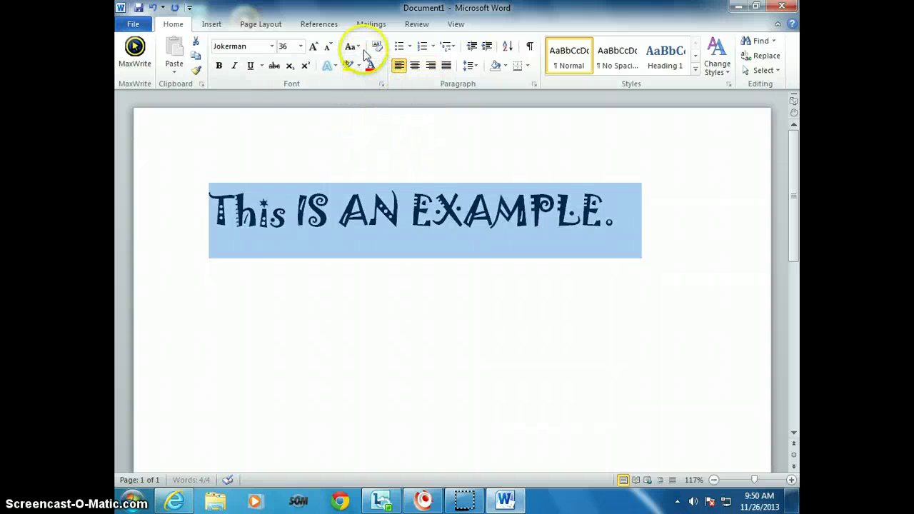
click(359, 48)
click(367, 64)
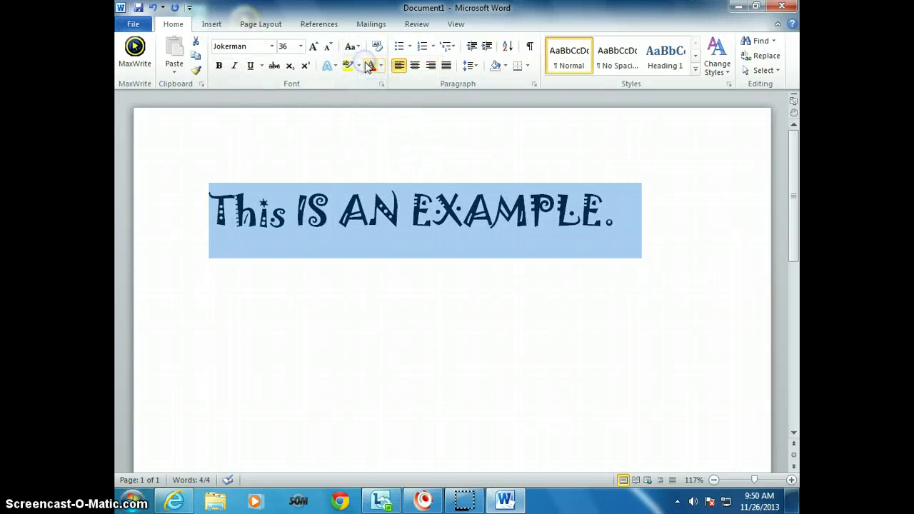